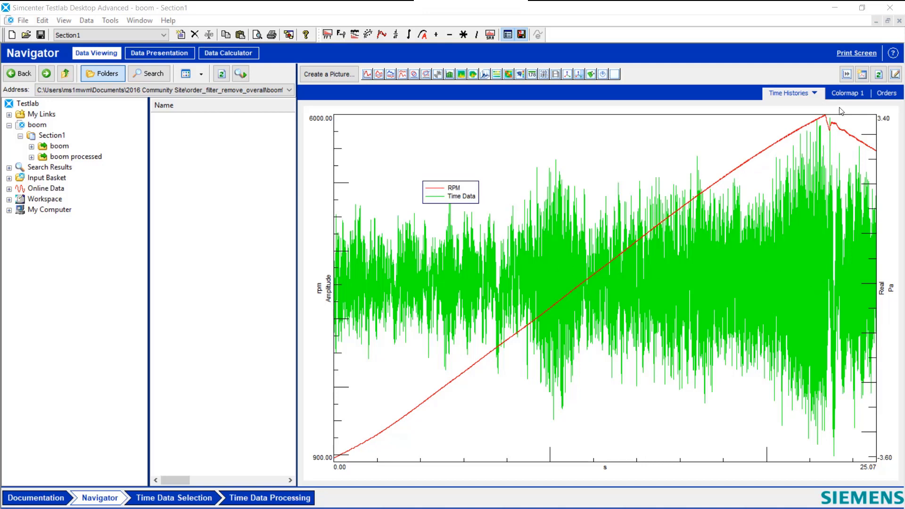
Step: View the Colormap 1 and Orders pictures to examine the second order against the overall level
left_click(844, 95)
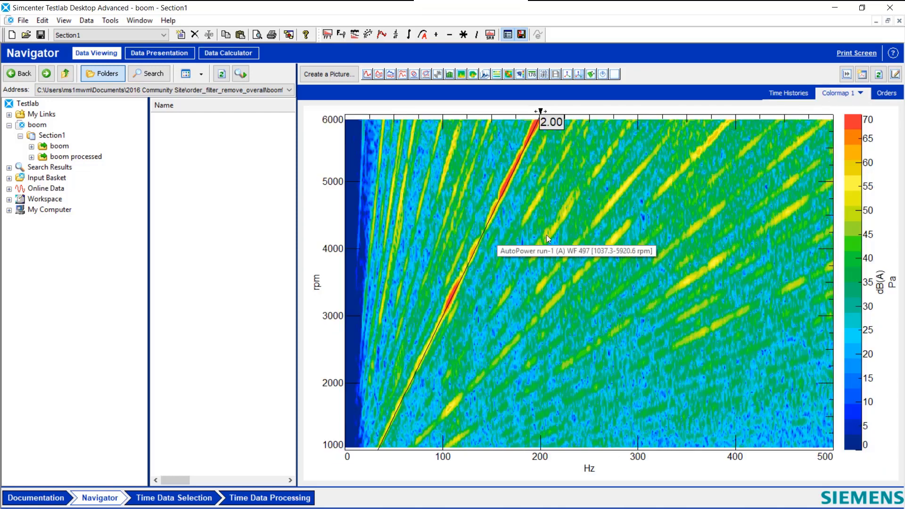
left_click(885, 95)
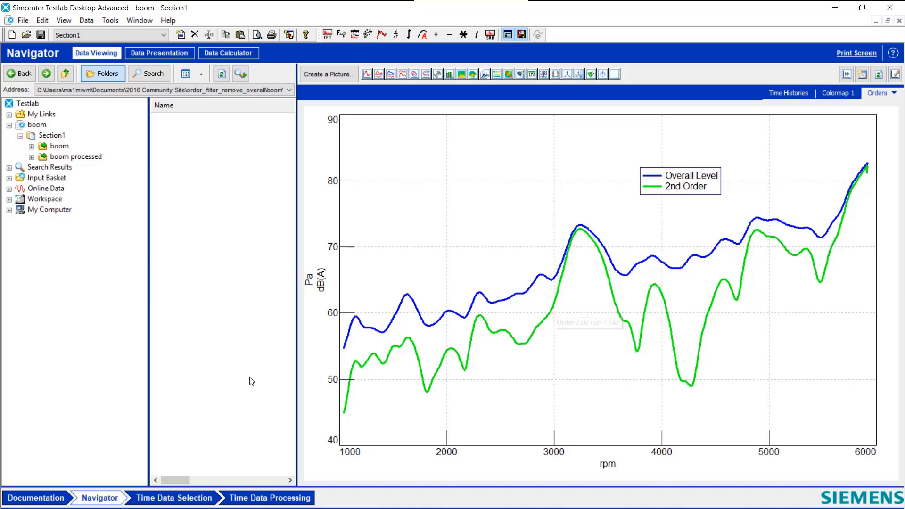
Step: Replace the input basket with the boom run's Throughput data and load it as the Time Data Selection dataset
left_click(59, 147)
right_click(197, 121)
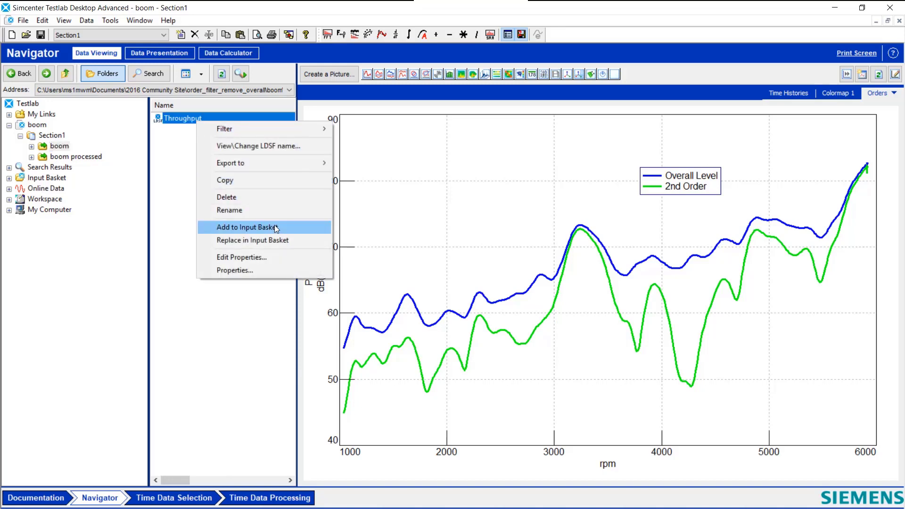
left_click(273, 240)
left_click(190, 498)
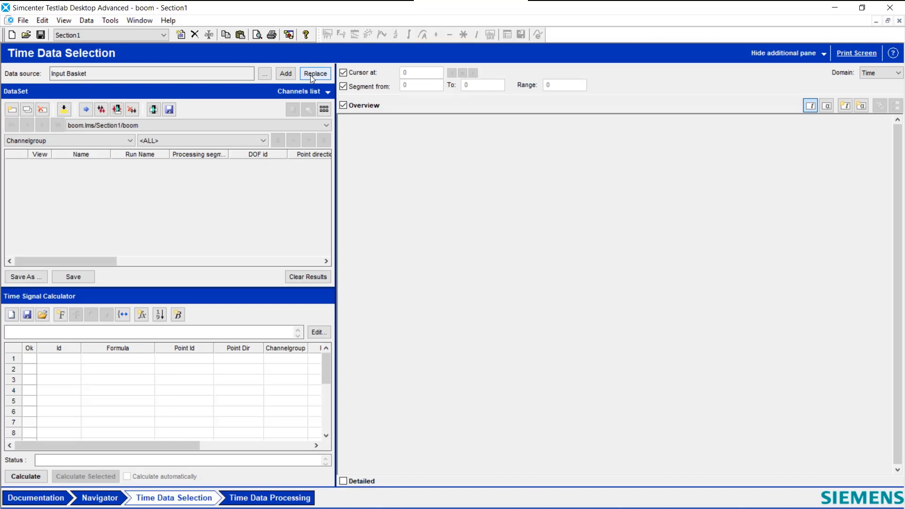
left_click(311, 73)
left_click(472, 287)
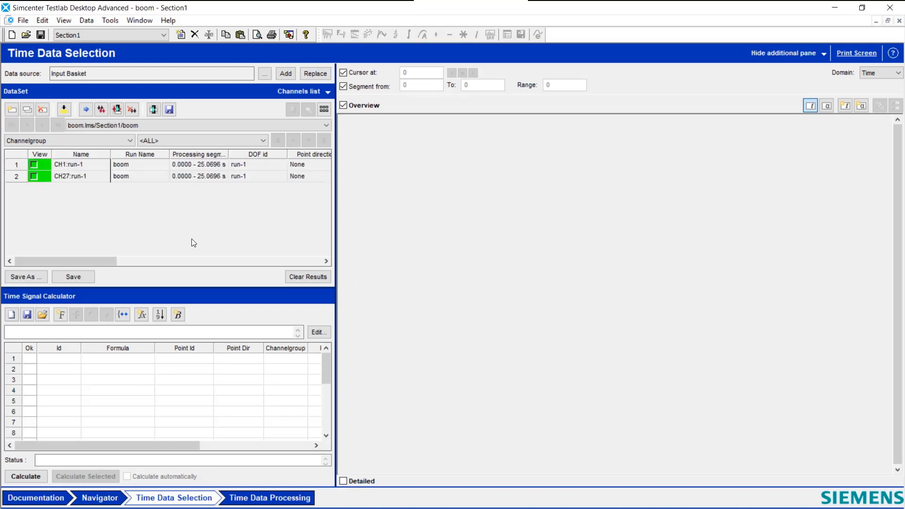
Step: Check the Signature Throughput Processing and Time Signal Calculator entries in the list of available add-ins
left_click(111, 21)
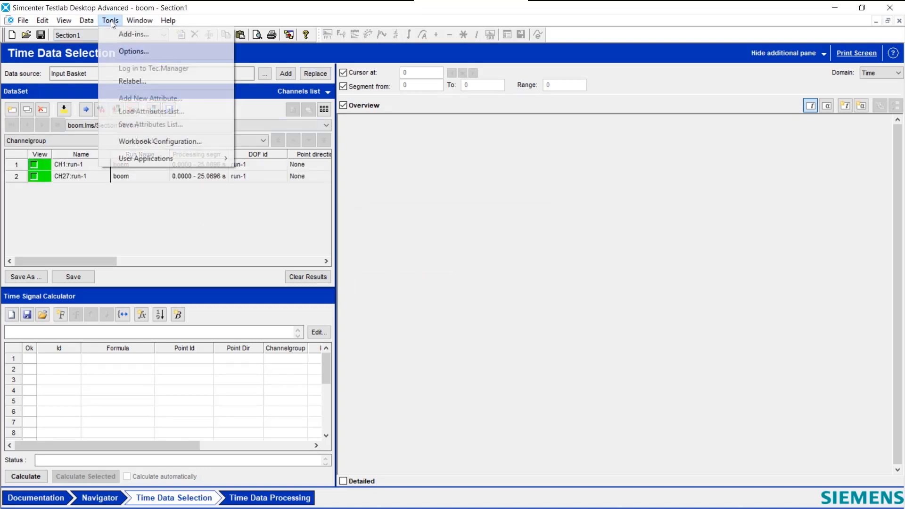
left_click(116, 30)
left_click_drag(513, 138, 507, 242)
left_click(438, 199)
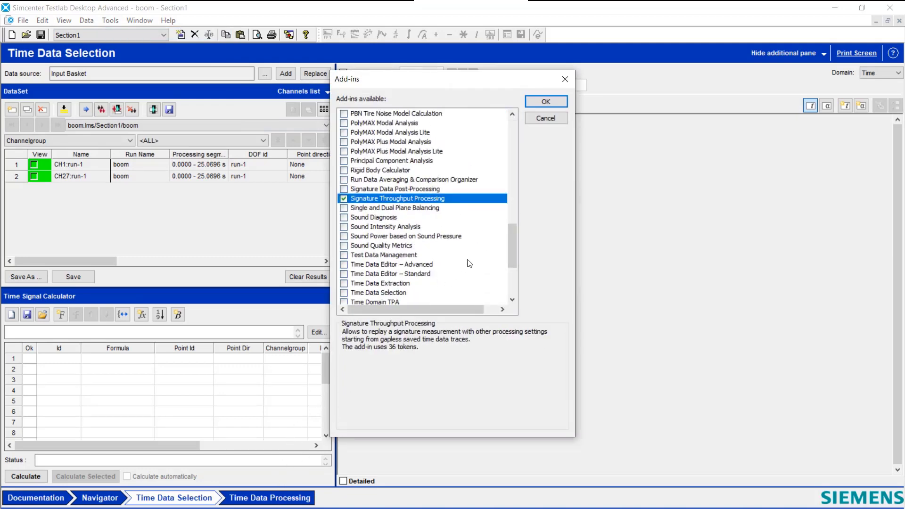
scroll(468, 260, "down", 2)
left_click(377, 255)
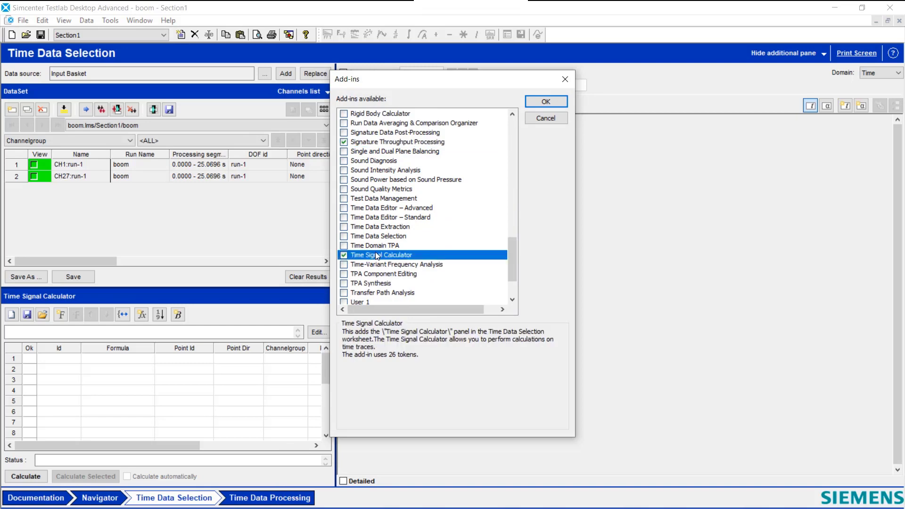
left_click(546, 118)
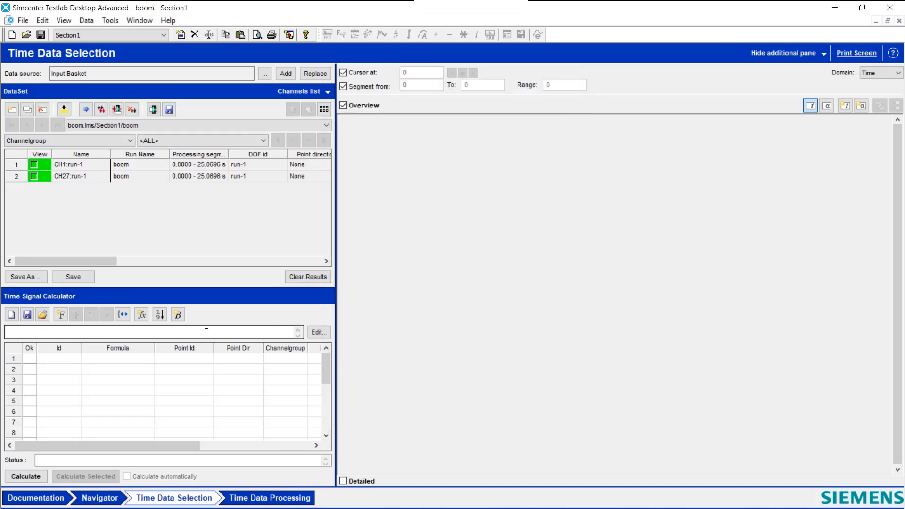
Step: Display the CH1 rpm trace and the CH27 pressure trace of run-1 in the overview
left_click(121, 361)
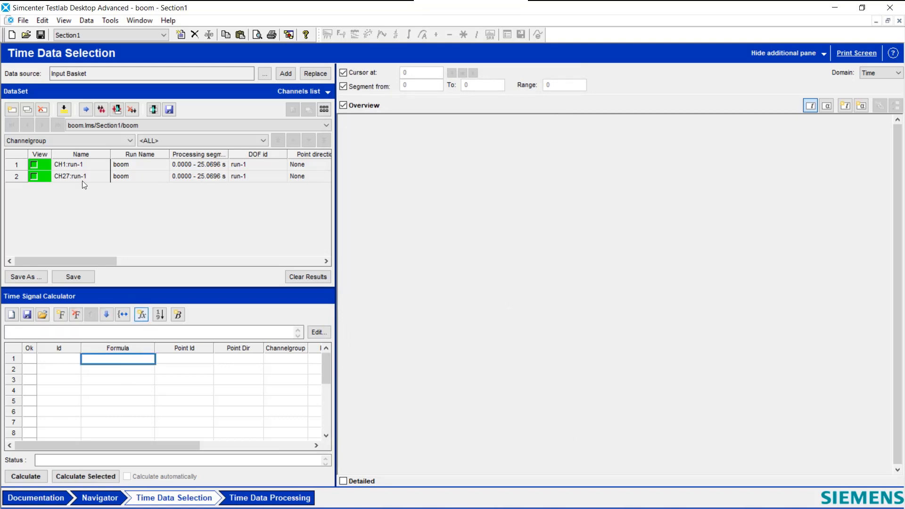
left_click(33, 165)
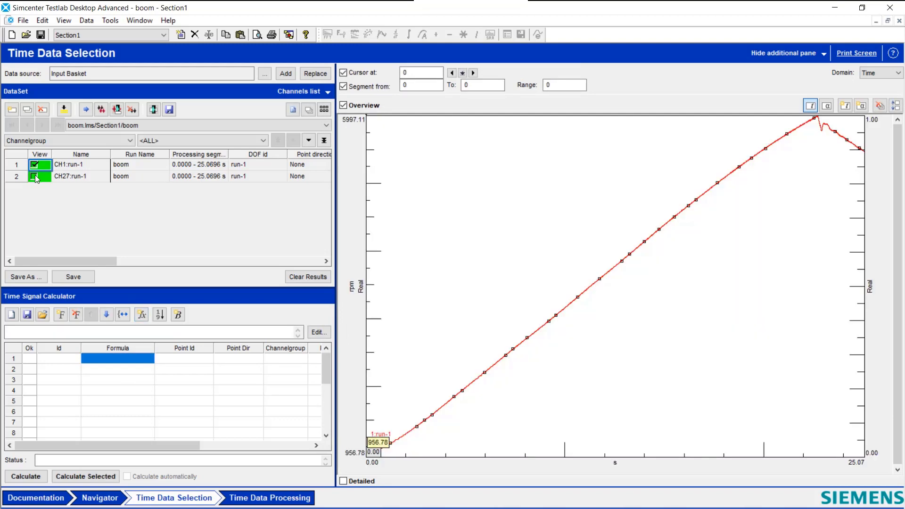
left_click(35, 176)
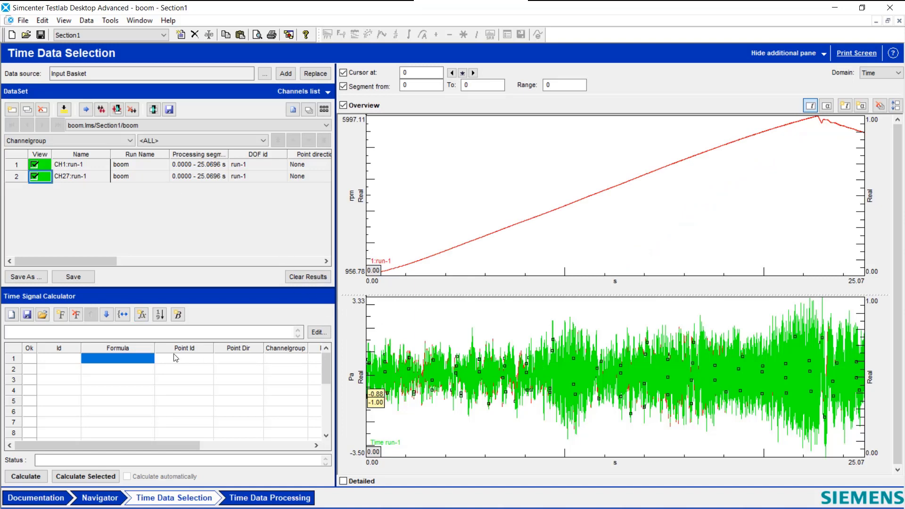
Step: Insert the FILTER_ORDER function from the Conditioning category into the first formula row of the Time Signal Calculator
left_click(142, 316)
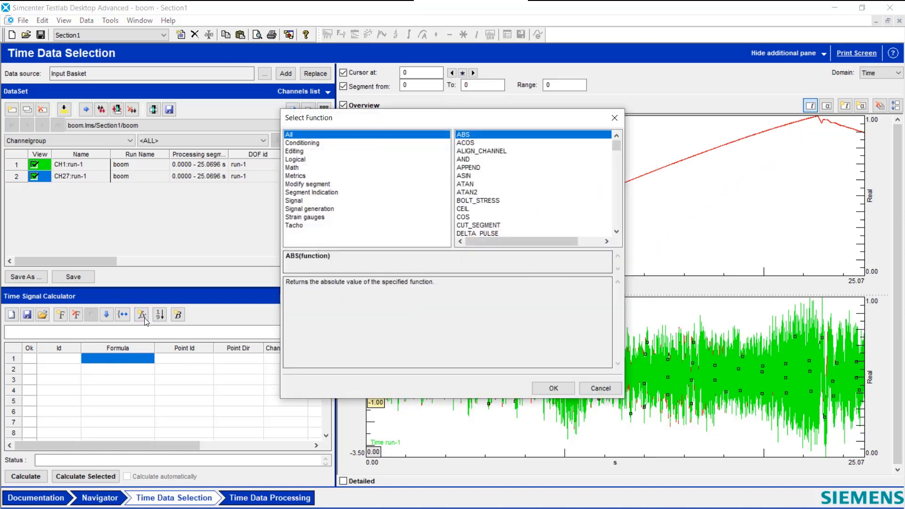
left_click(304, 143)
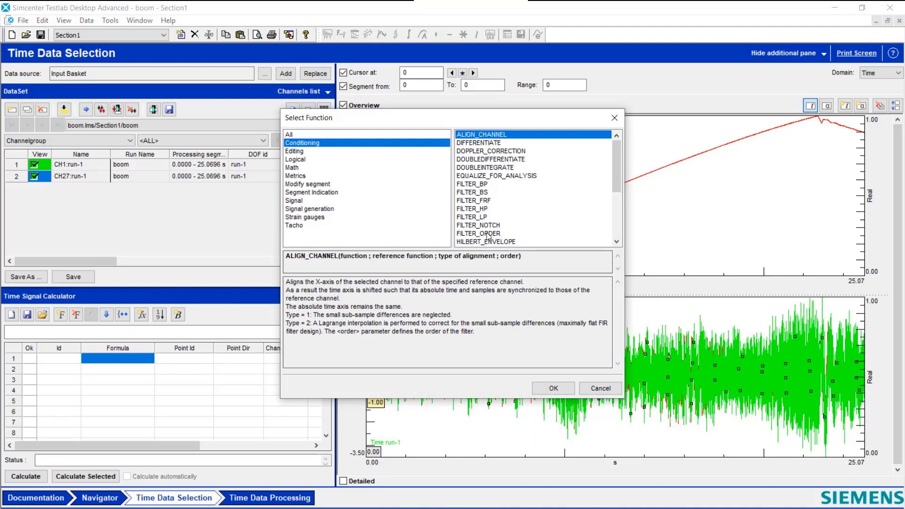
left_click(488, 234)
left_click(553, 387)
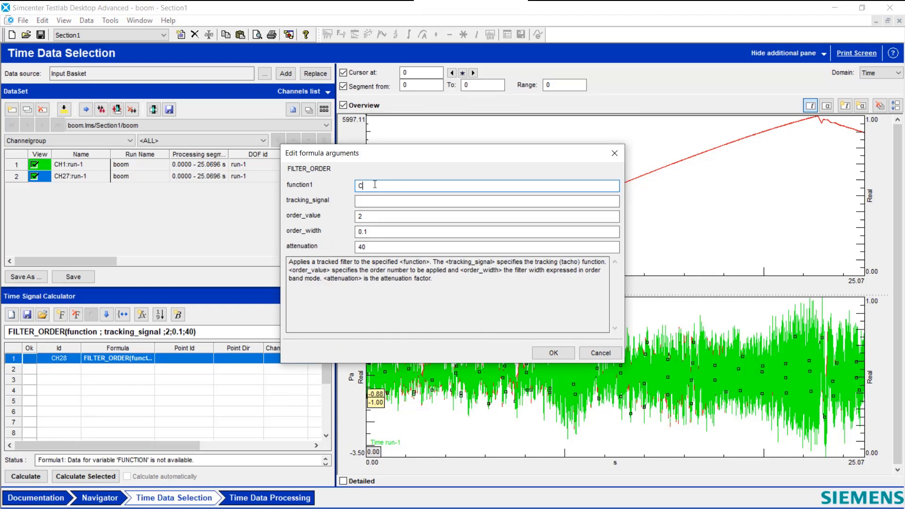
Step: Set the FILTER_ORDER arguments to function CH27, tracking signal CH1 and order width 0.01, keeping order value 2 and attenuation 40
left_click_drag(87, 263, 210, 269)
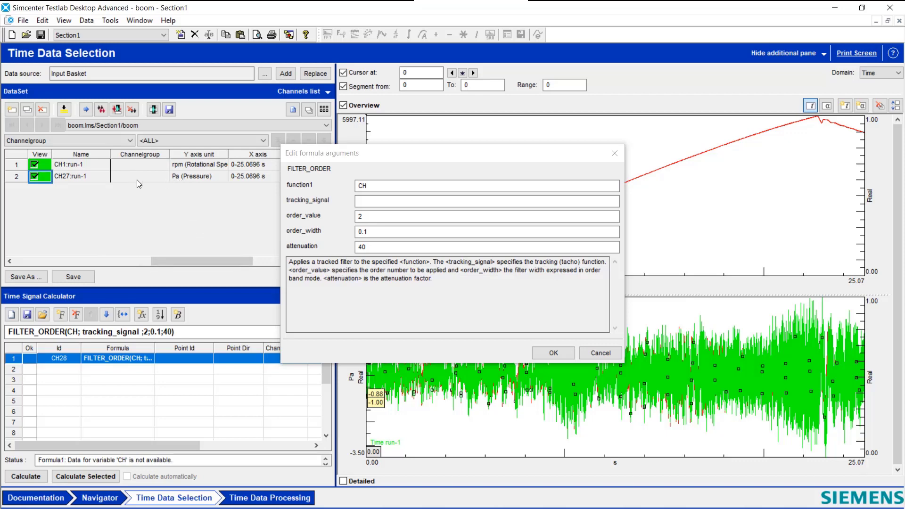
left_click(383, 187)
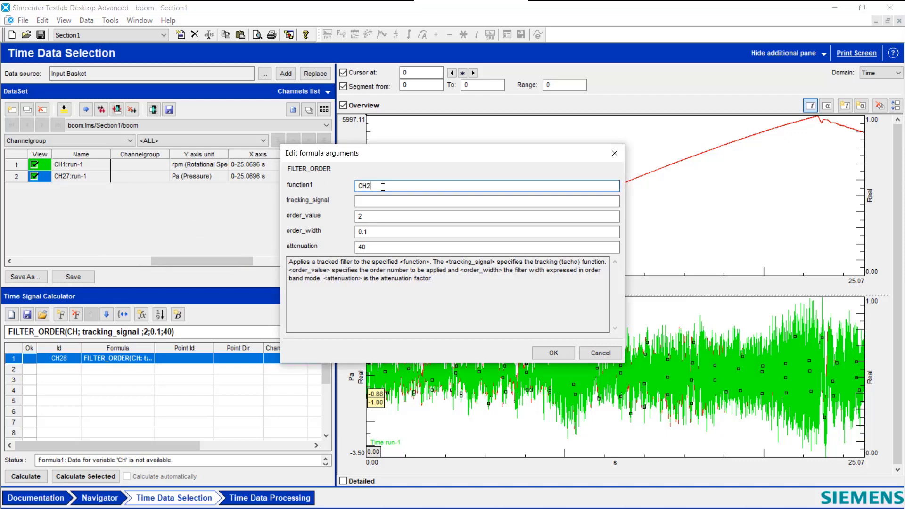
type("27")
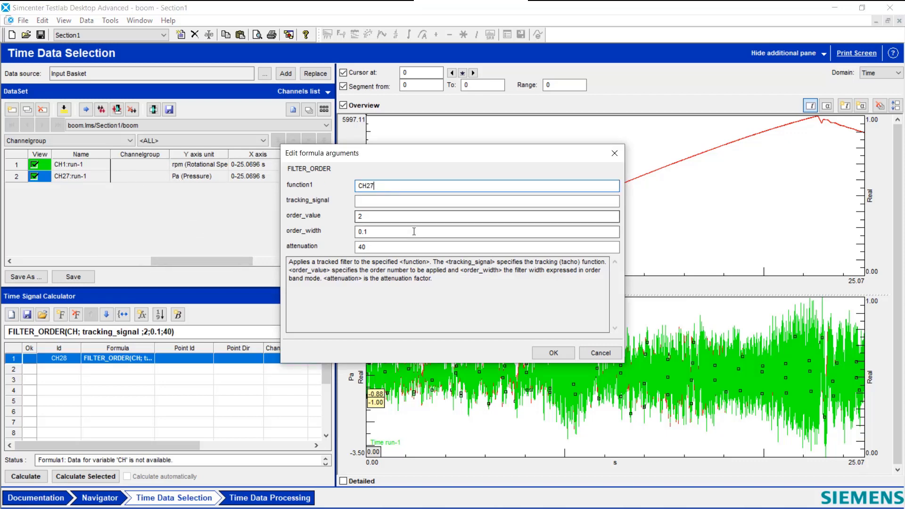
left_click(383, 202)
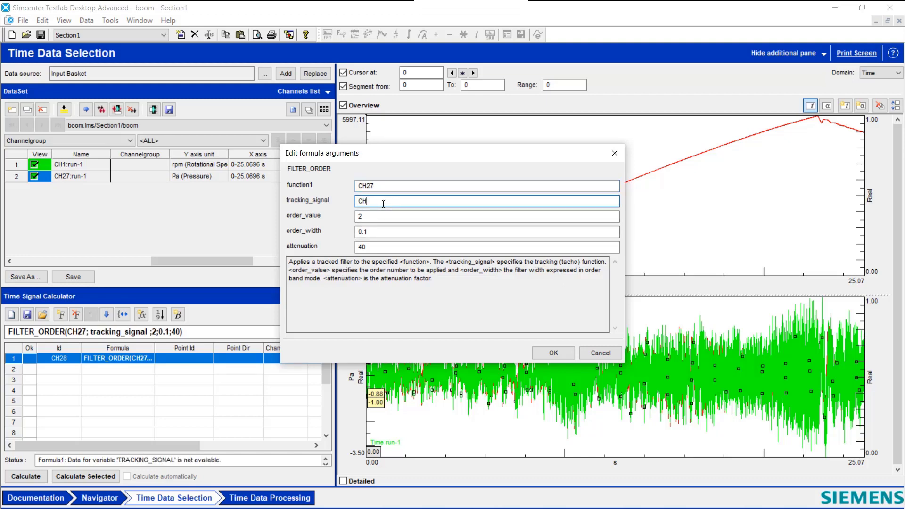
type("CH1")
left_click(382, 218)
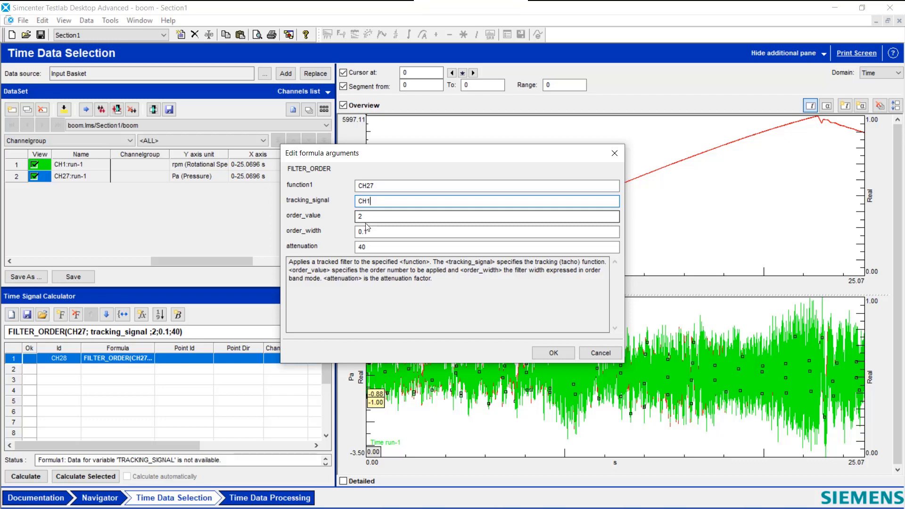
left_click(365, 231)
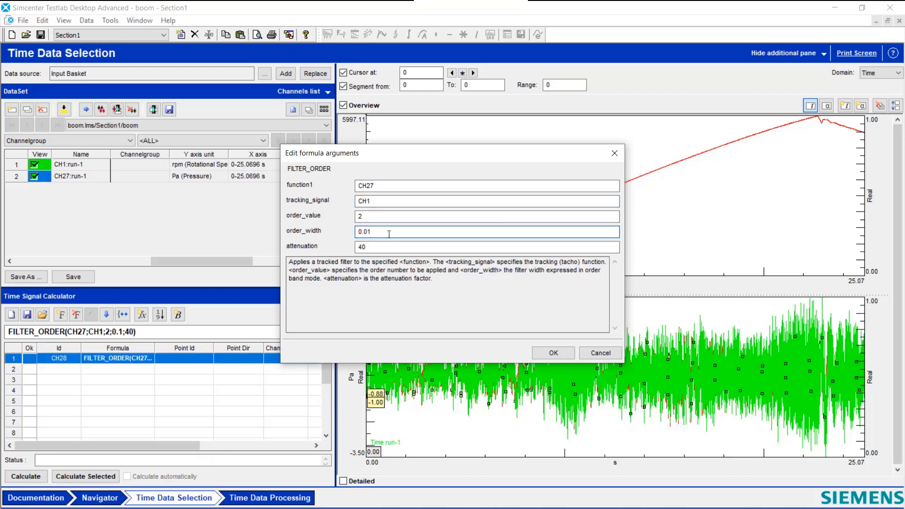
left_click(551, 352)
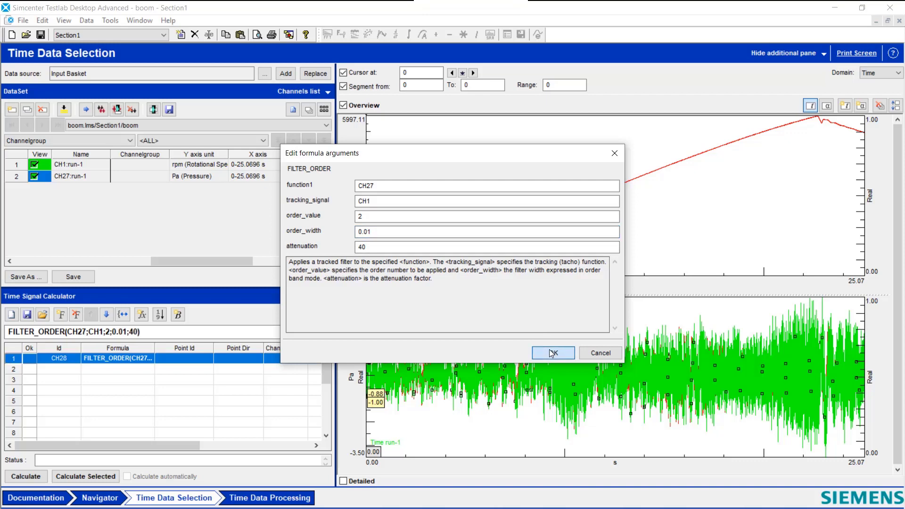
Step: Set the Point Id of the CH28 formula row to filter
left_click(191, 360)
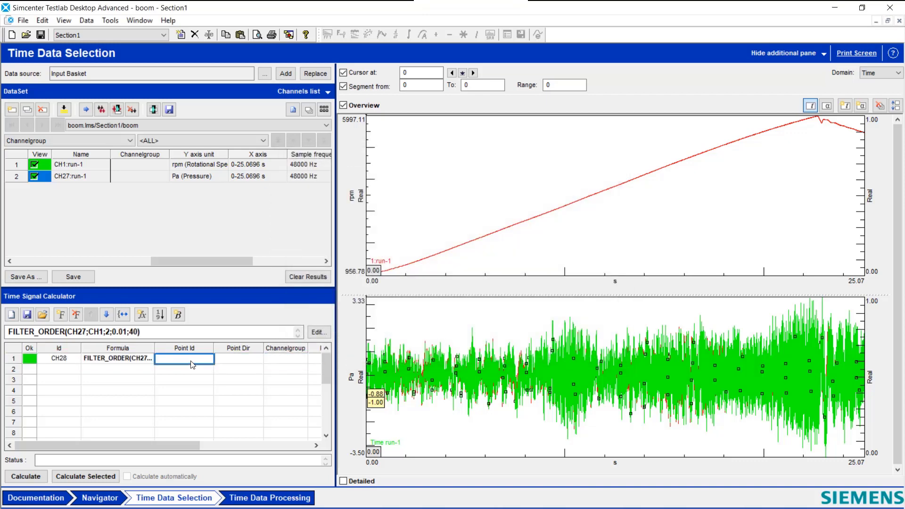
type("filter")
left_click(180, 376)
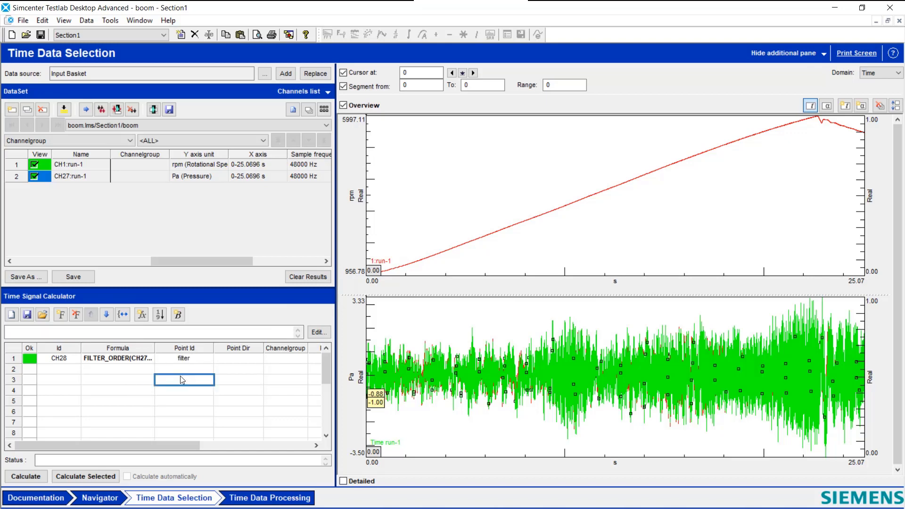
Step: Calculate the order-filter formula and display the resulting CH28 channel in the overview
left_click(181, 359)
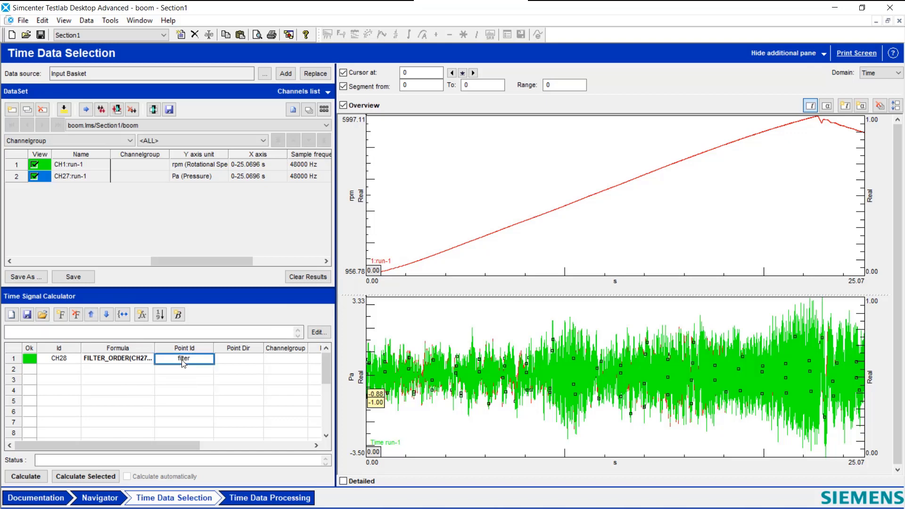
left_click(29, 477)
left_click(34, 188)
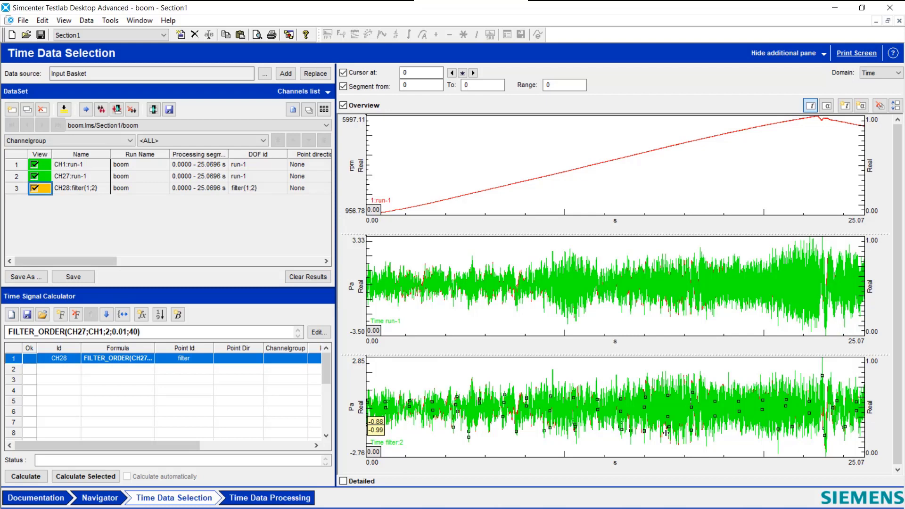
Step: Go to Time Data Processing and select all channels in the dataset for processing
left_click(269, 498)
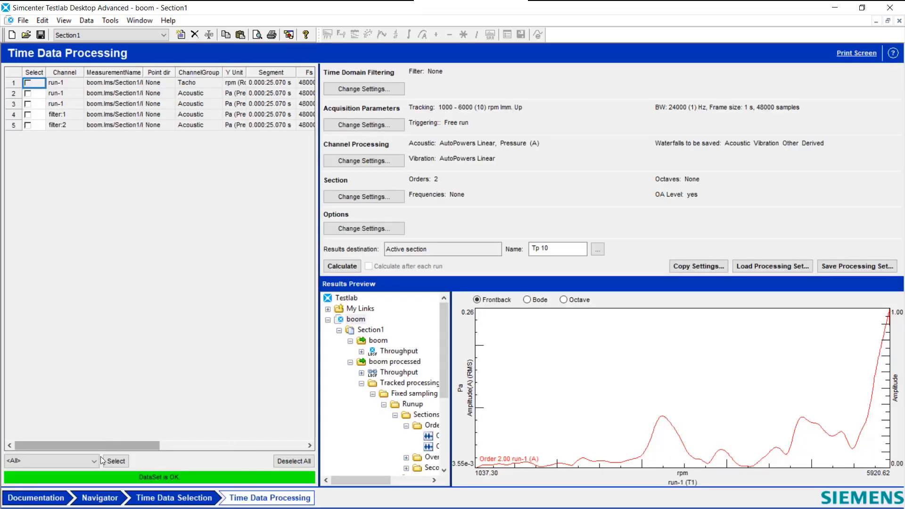
left_click(116, 462)
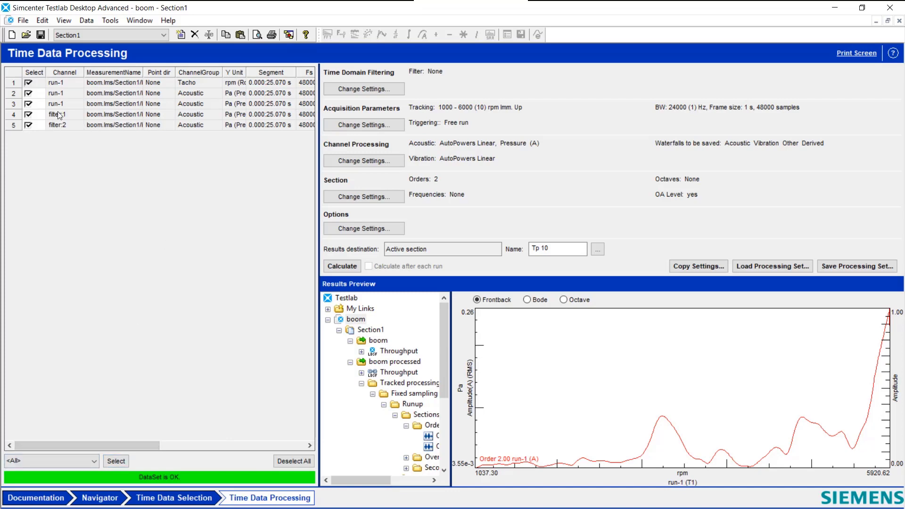
Step: Review the tacho tracking settings in the acquisition parameters and the overall-level options in the section settings
left_click(380, 123)
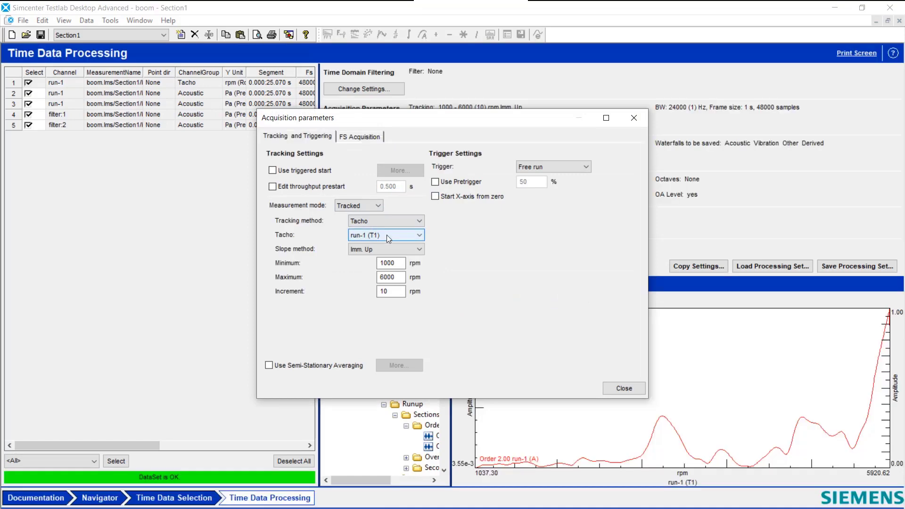
left_click(624, 388)
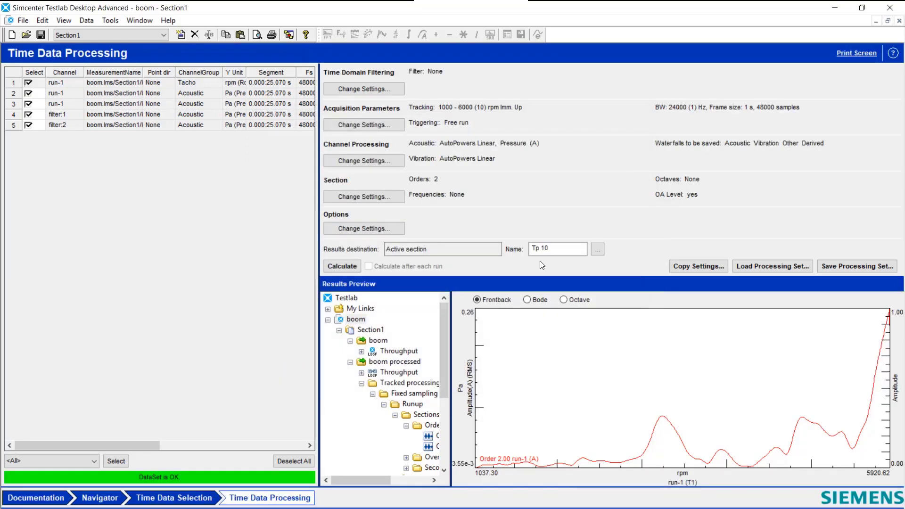
left_click(363, 195)
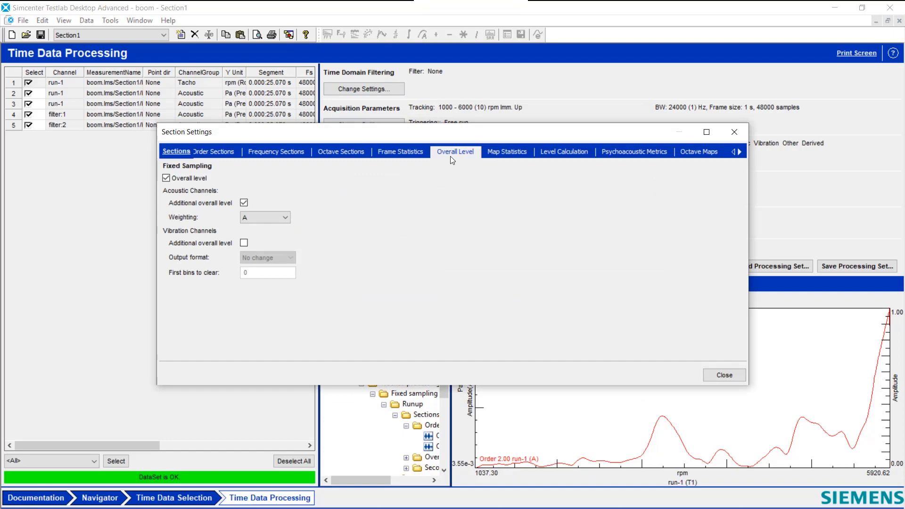
left_click(724, 375)
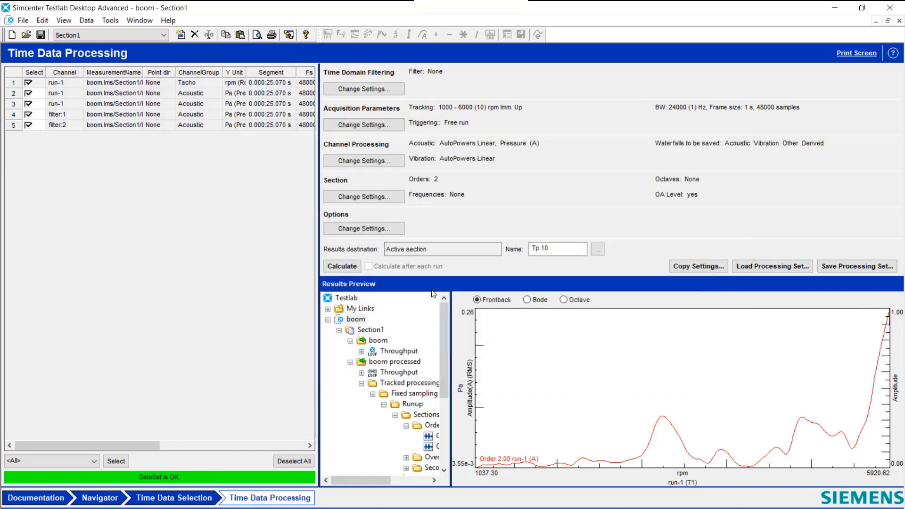
Step: Calculate the processing of the selected channels into the active section under the name Tp 10
left_click(348, 267)
left_click(345, 267)
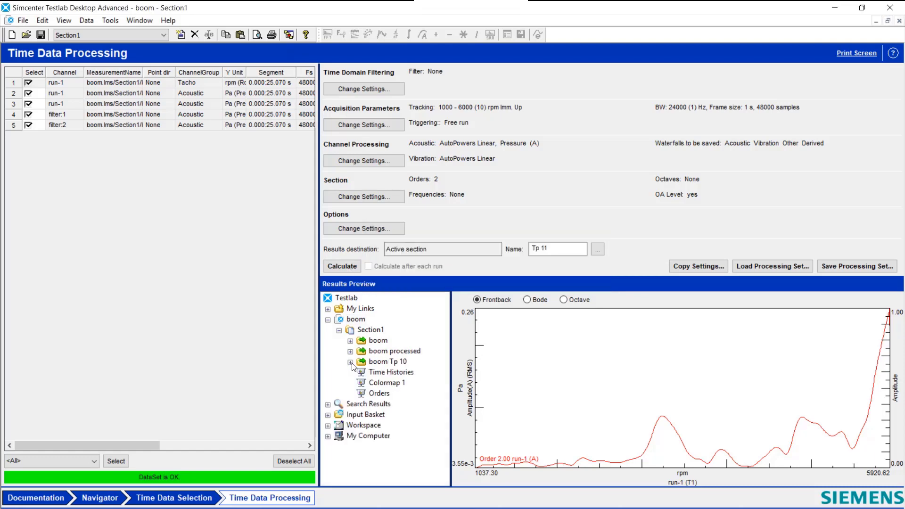
Step: Preview the boom Tp 10 run-up waterfalls as colormaps, first AutoPower run-1 (A) and then AutoPower filter:1 (A)
left_click(350, 362)
left_click(343, 372)
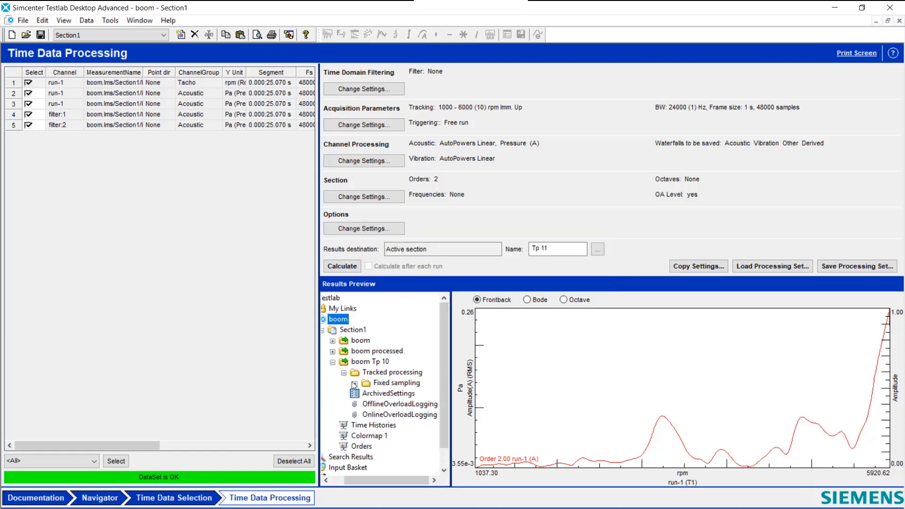
left_click(355, 383)
left_click(366, 394)
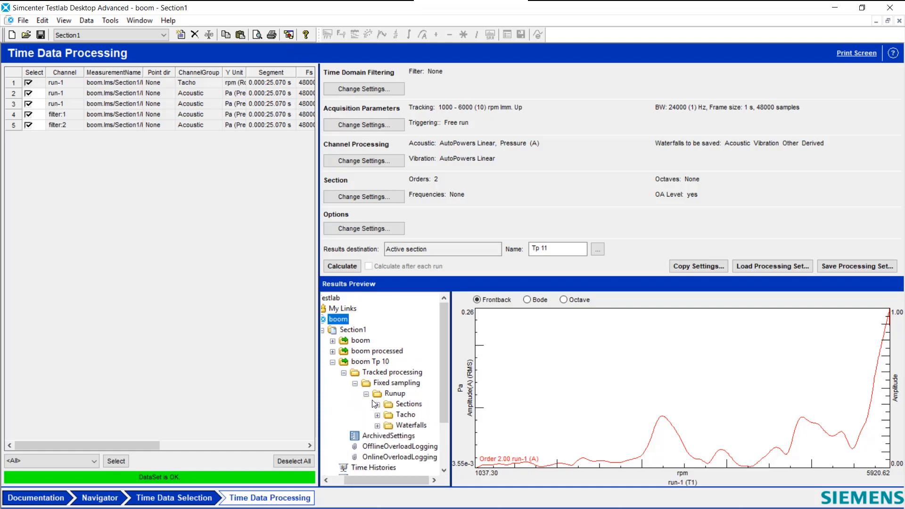
left_click(377, 424)
left_click(390, 436)
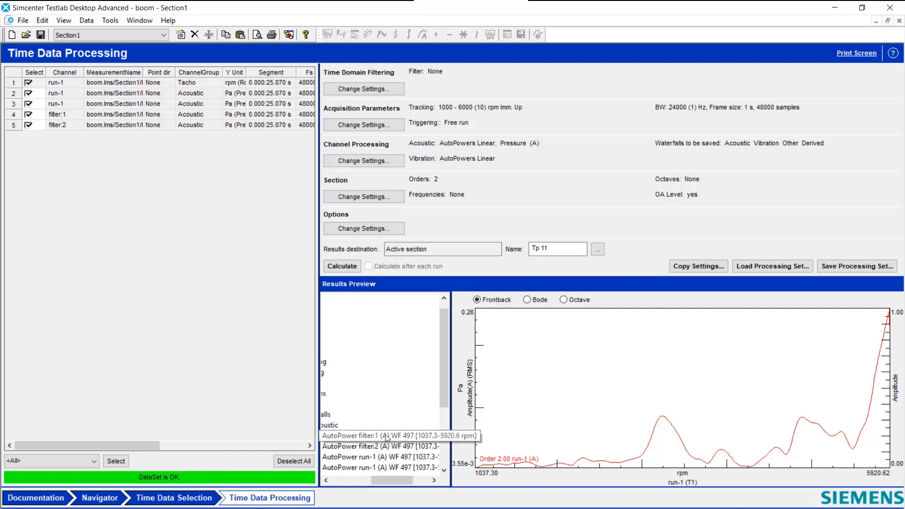
left_click(387, 457)
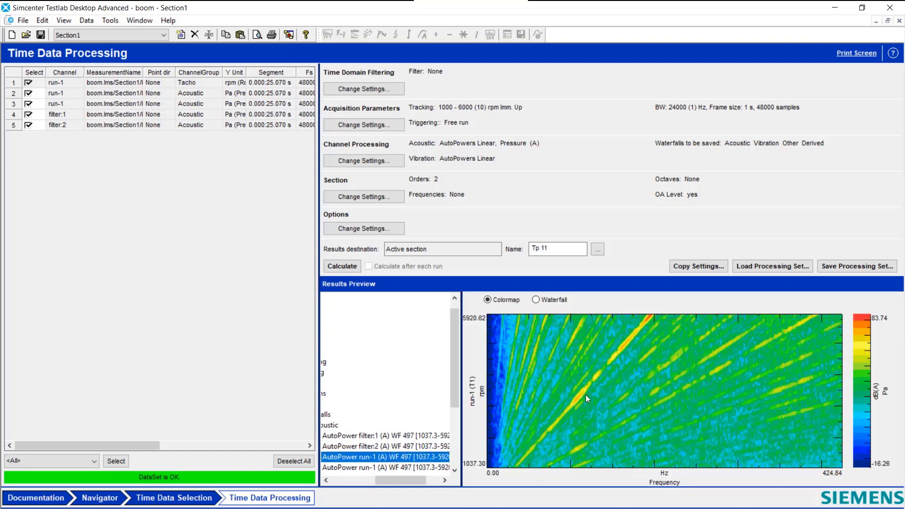
left_click(407, 435)
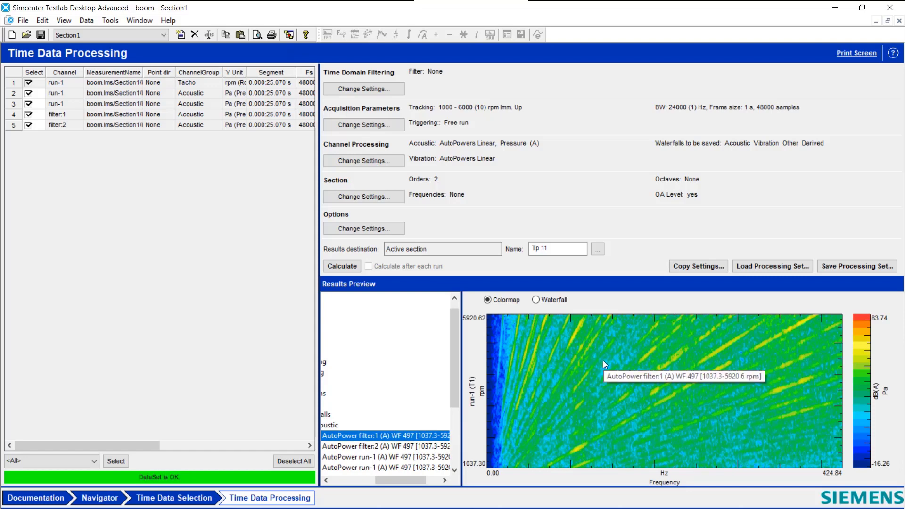
Step: Create an empty front/back picture in the Navigator and open the Overall level folder in the boom Tp 10 run-up sections
left_click(107, 499)
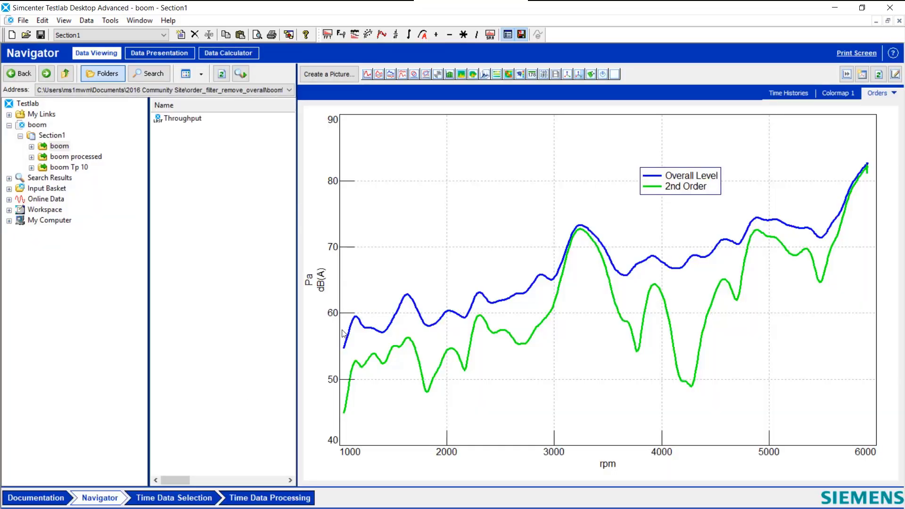
left_click(367, 74)
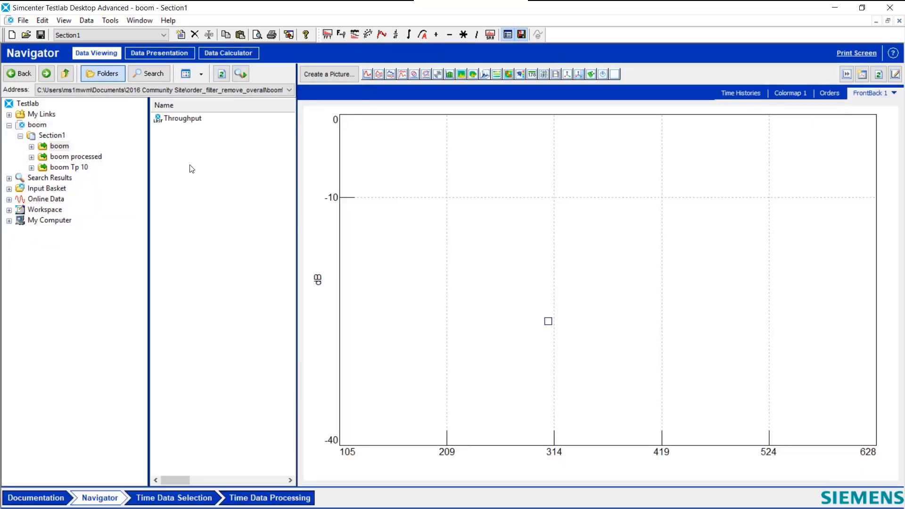
left_click(31, 168)
left_click(42, 179)
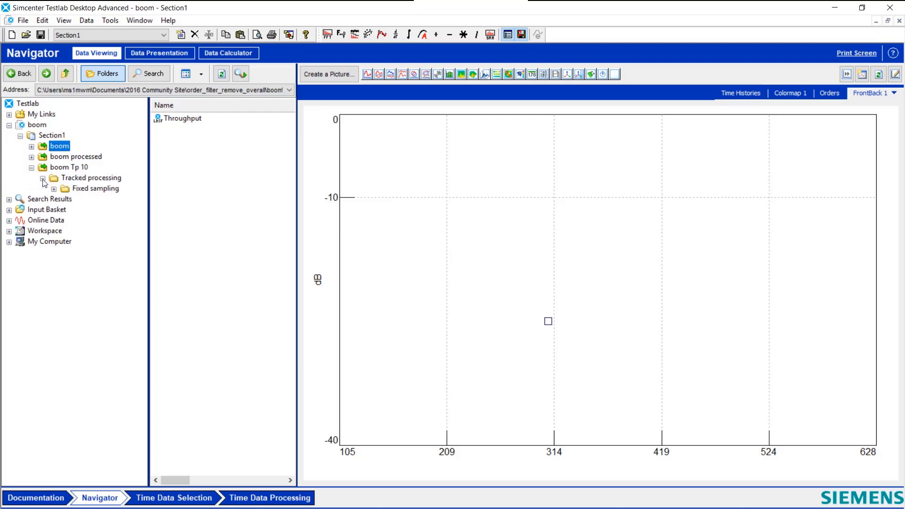
left_click(53, 188)
left_click(65, 199)
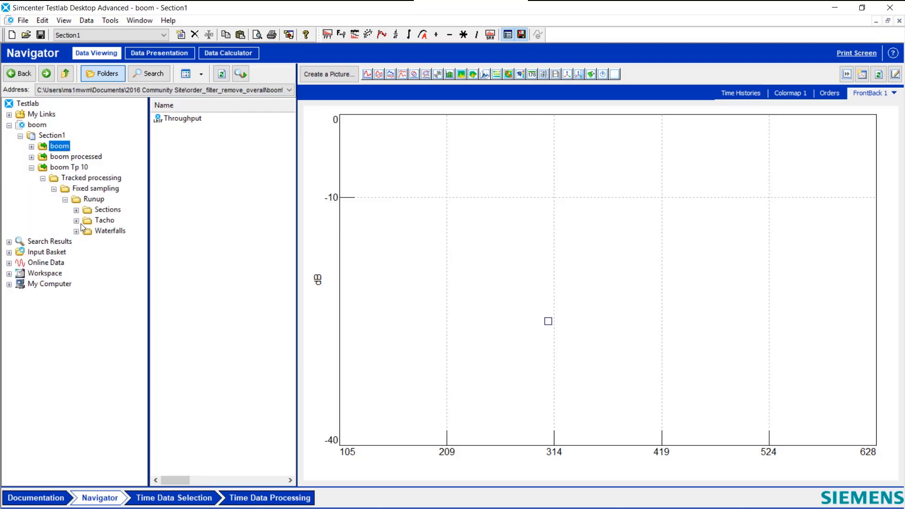
left_click(76, 209)
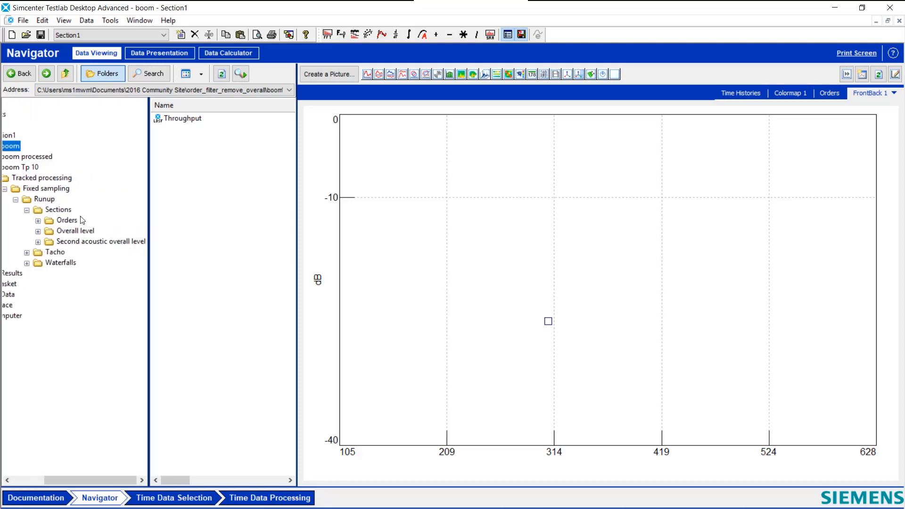
left_click(74, 231)
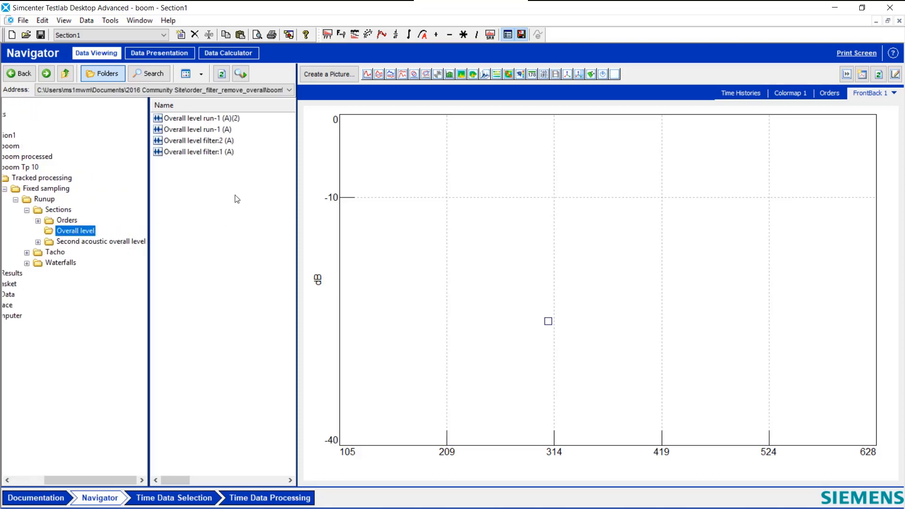
Step: Plot Overall level run-1 (A) and Overall level filter:1 (A) together in the front/back display
left_click_drag(221, 130, 400, 263)
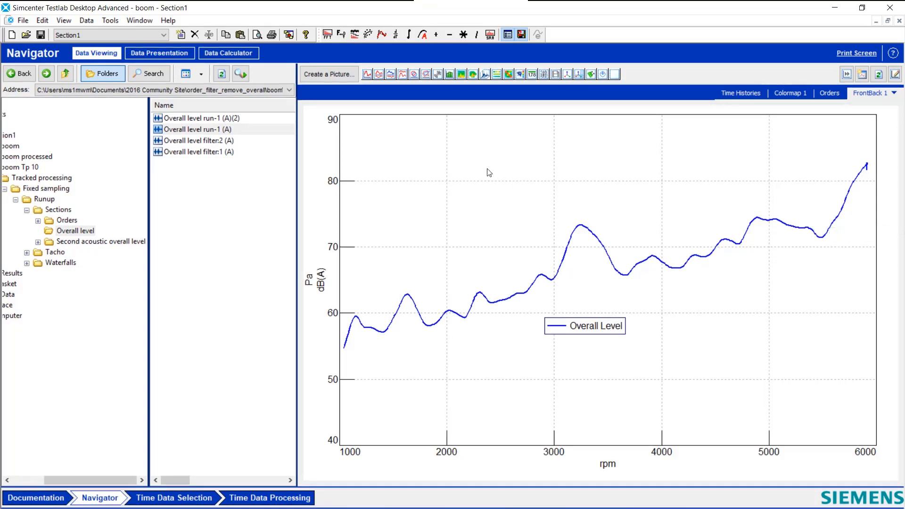
left_click(208, 151)
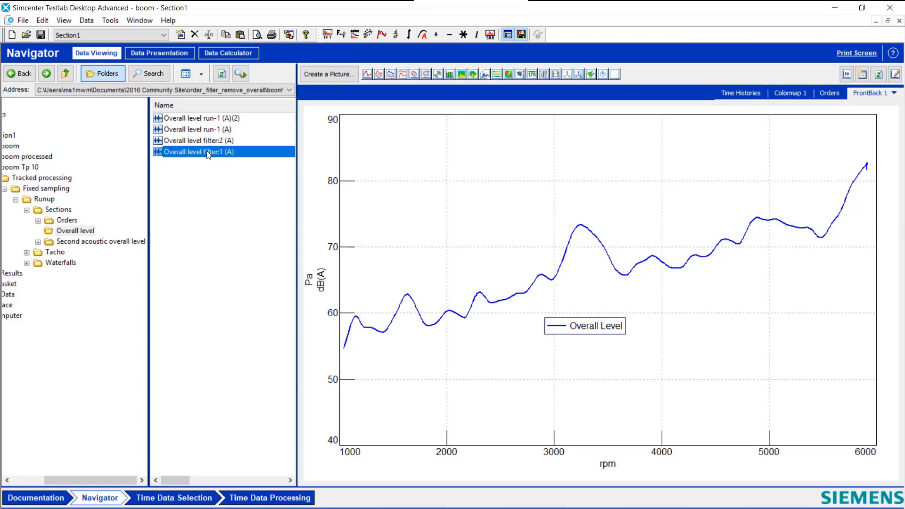
left_click_drag(218, 155, 467, 357)
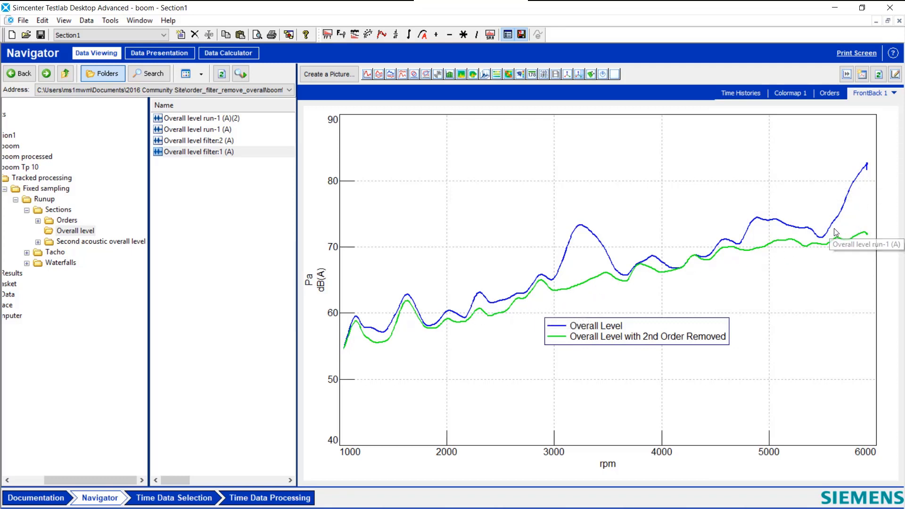
Step: Add a single X cursor at the original curve's peak, about 3228 rpm, and show the cursor level on both overall-level curves
right_click(715, 178)
mouse_move(754, 197)
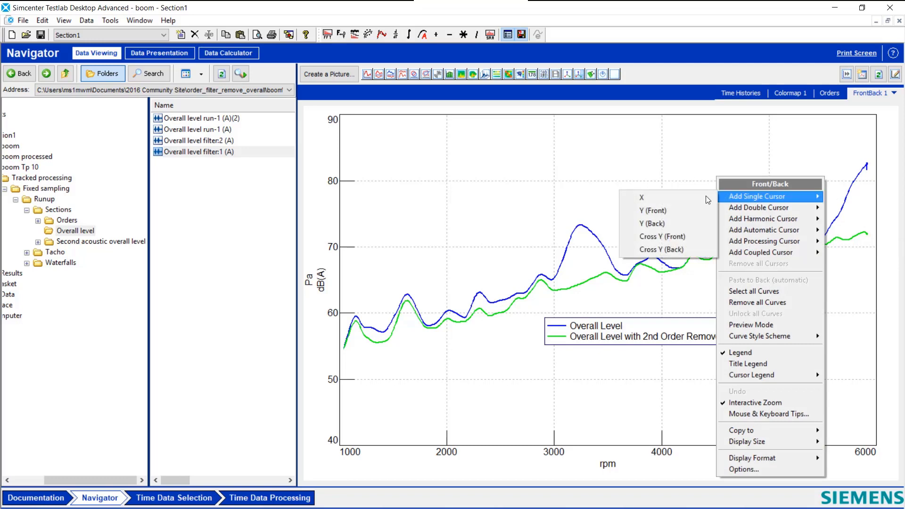
left_click(694, 195)
left_click_drag(608, 227, 579, 229)
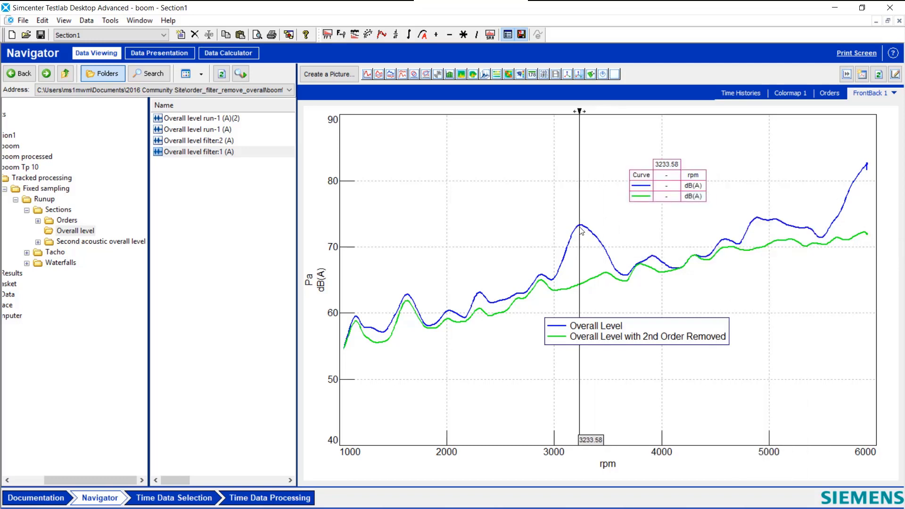
mouse_move(592, 234)
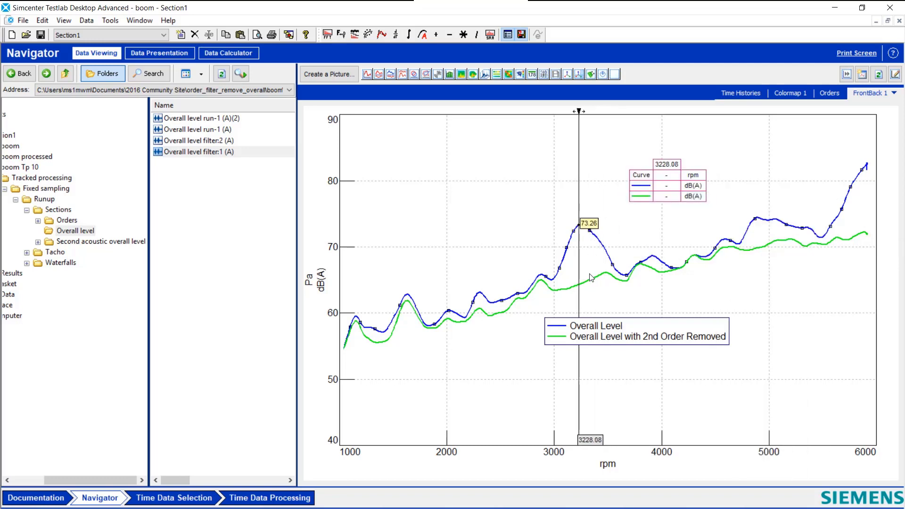
mouse_move(579, 293)
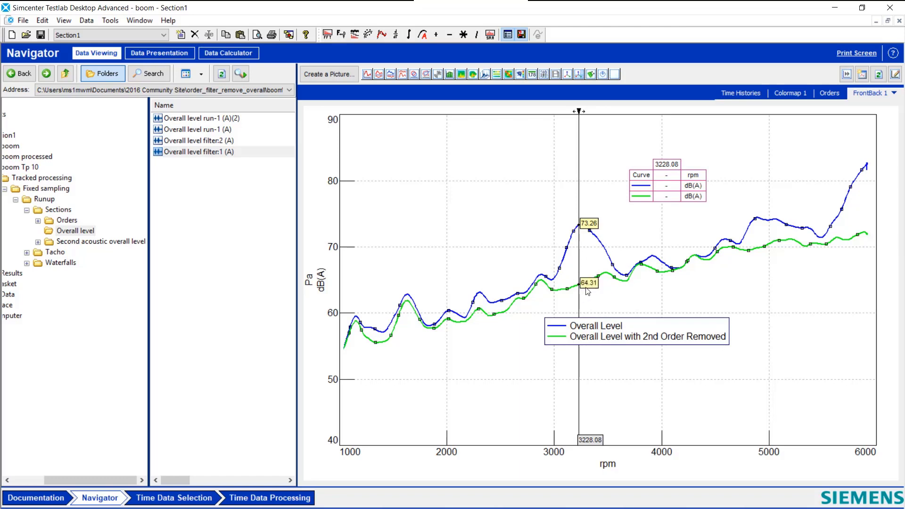